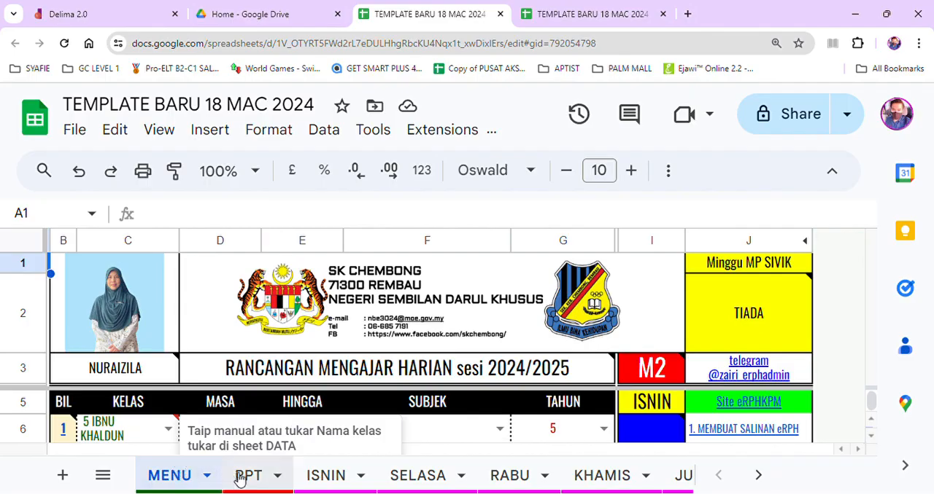
# Create a filter over the entire DSKP sheet.
pyautogui.click(760, 478)
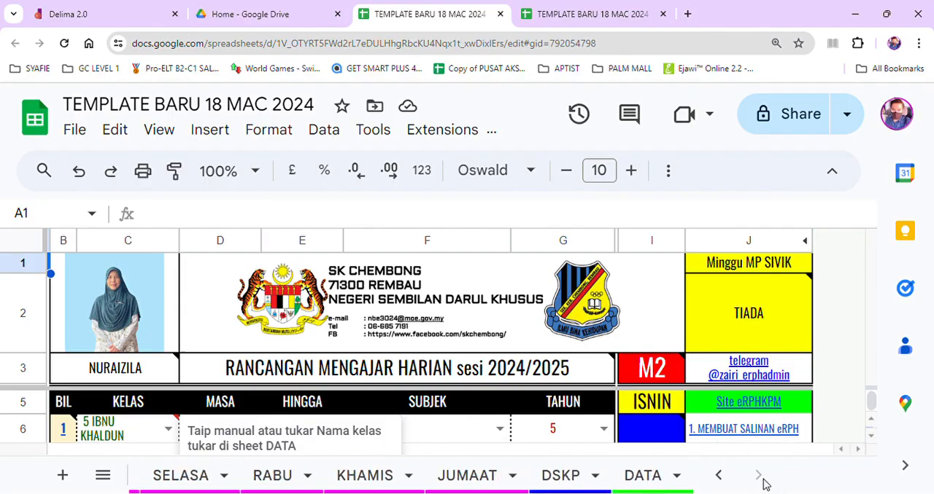
pyautogui.click(566, 481)
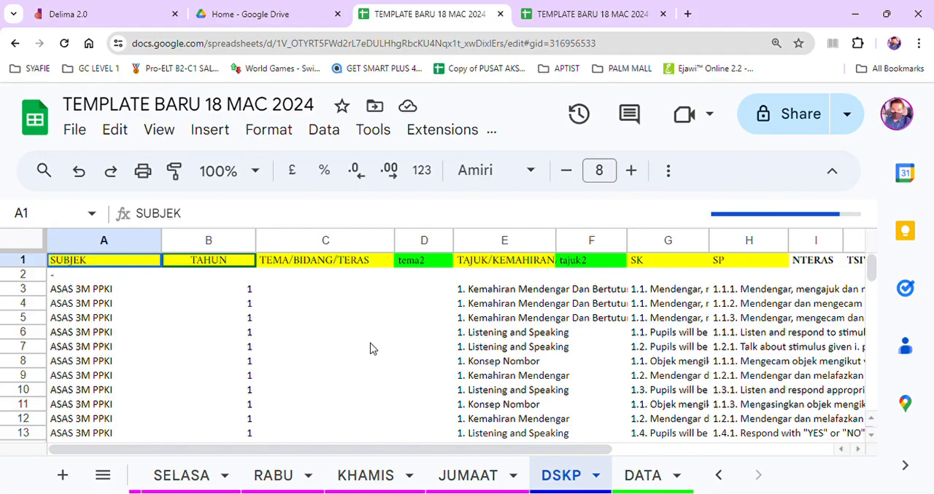
pyautogui.click(27, 245)
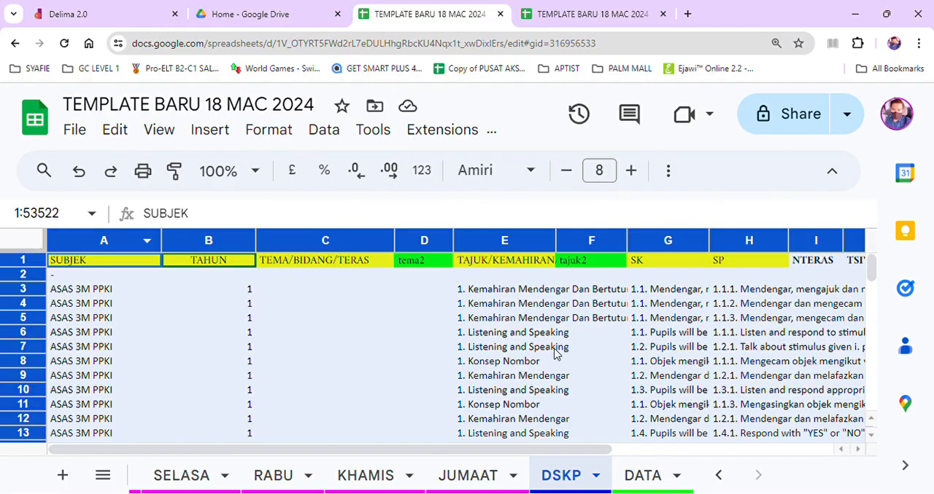
pyautogui.click(668, 175)
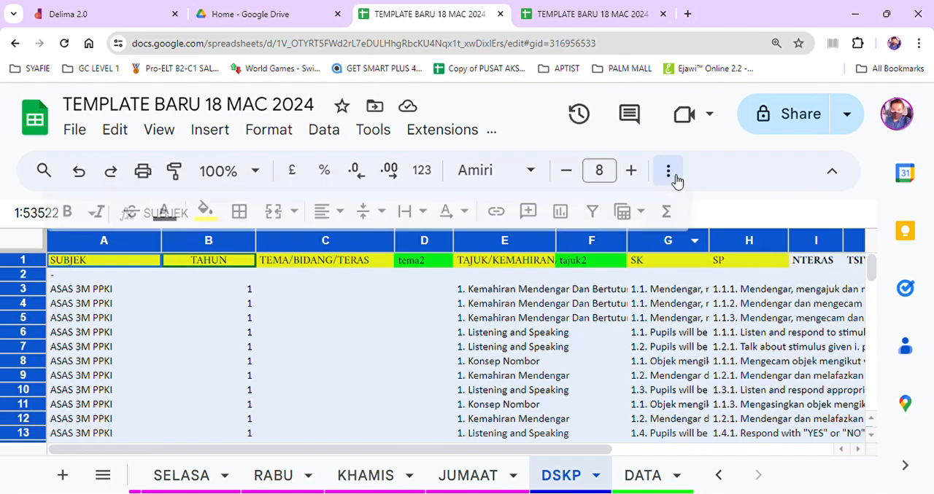
pyautogui.click(593, 212)
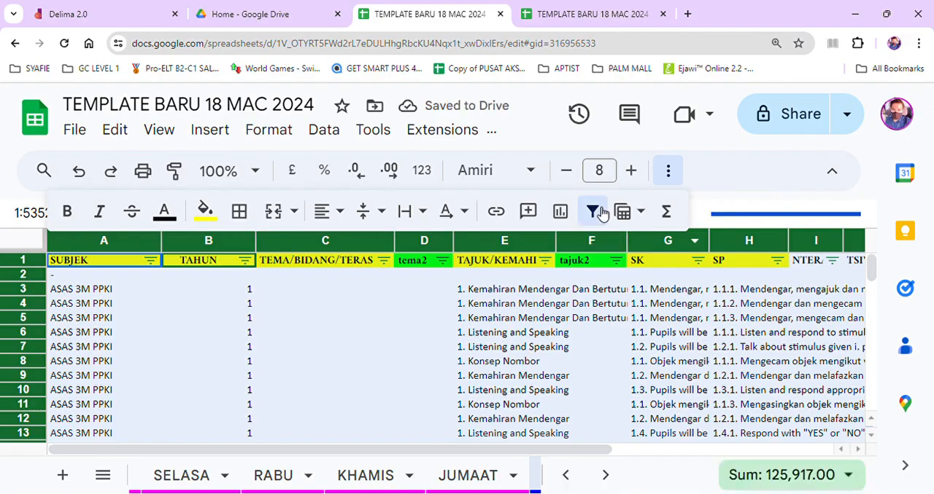
pyautogui.click(599, 211)
pyautogui.click(600, 212)
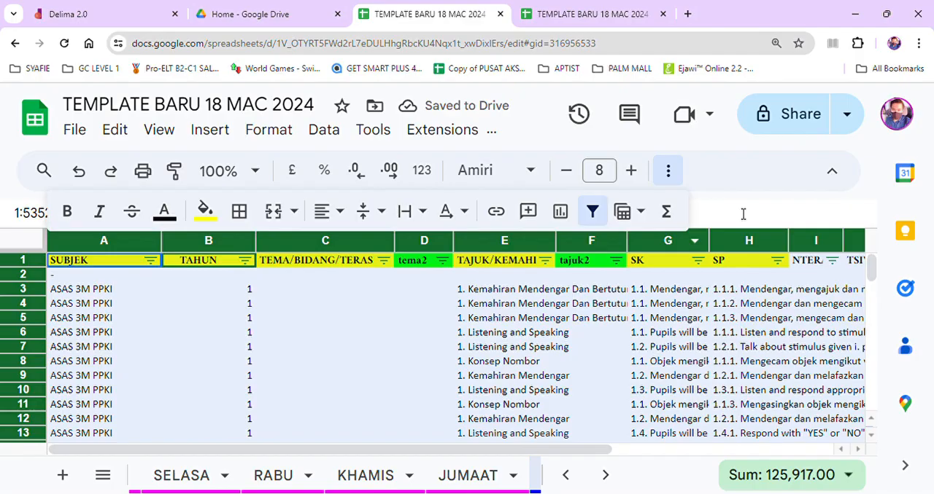
pyautogui.press('Return')
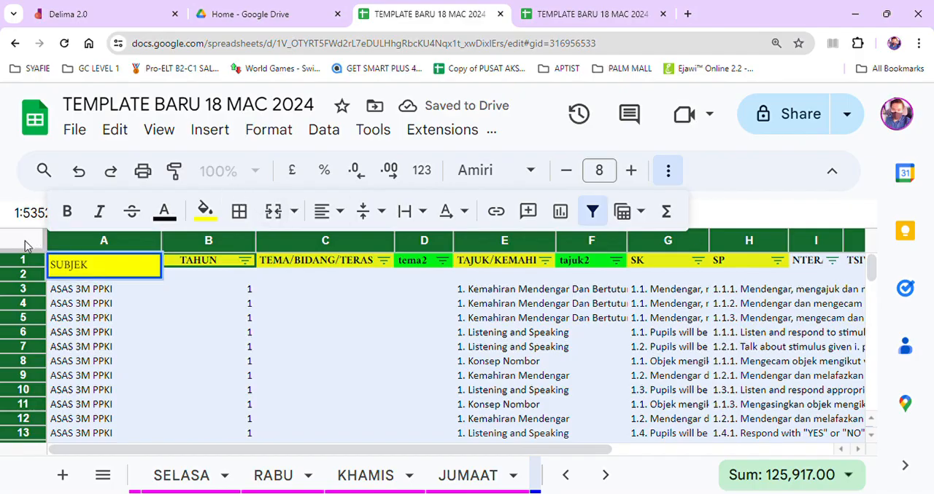
pyautogui.press('Escape')
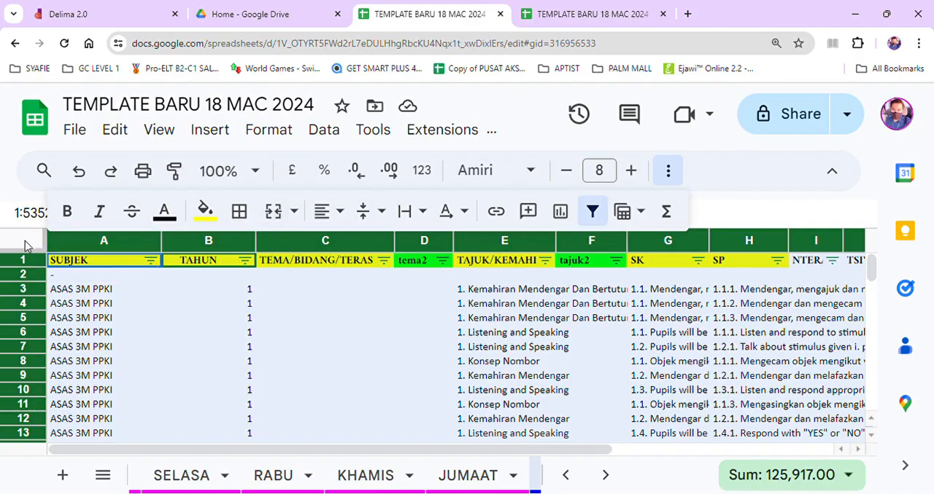
# In the SUBJEK column's value filter, search for ENGLISH and exclude it from the shown values.
pyautogui.click(151, 267)
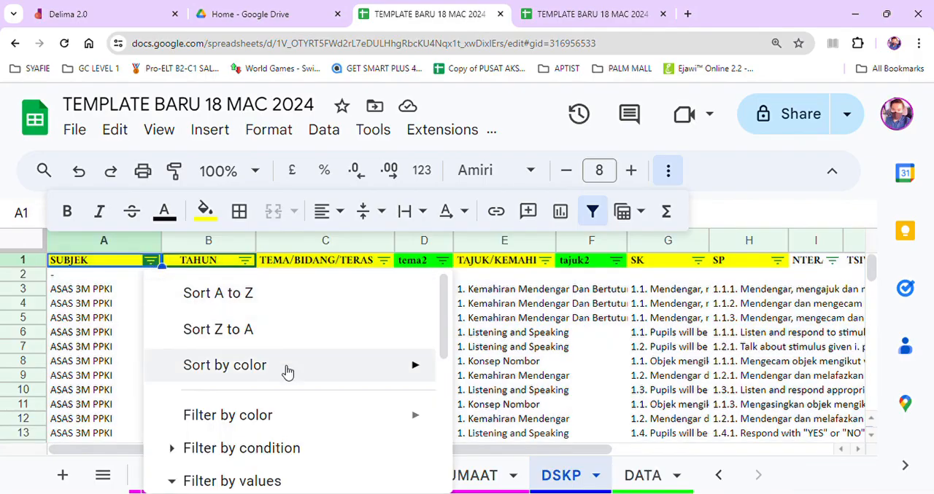
pyautogui.moveTo(285, 372)
pyautogui.scroll(-1, 285, 371)
pyautogui.scroll(-5, 286, 372)
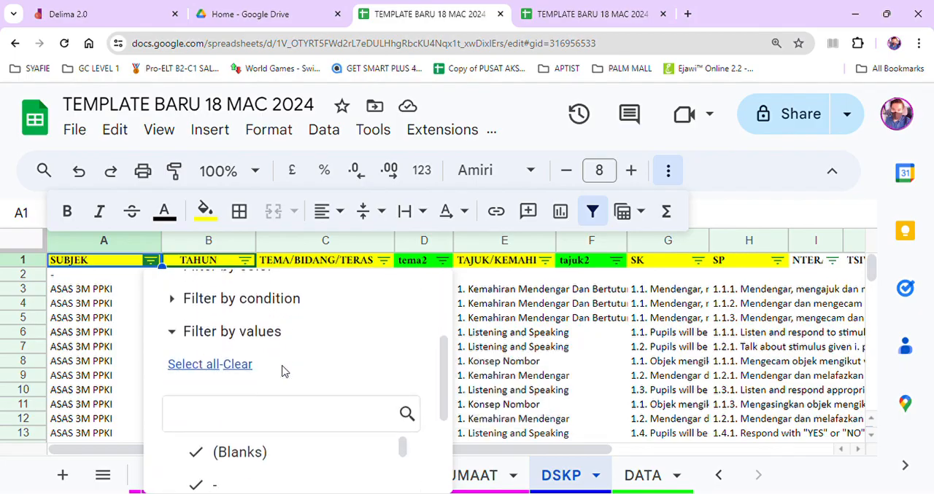
pyautogui.click(287, 372)
pyautogui.write('E')
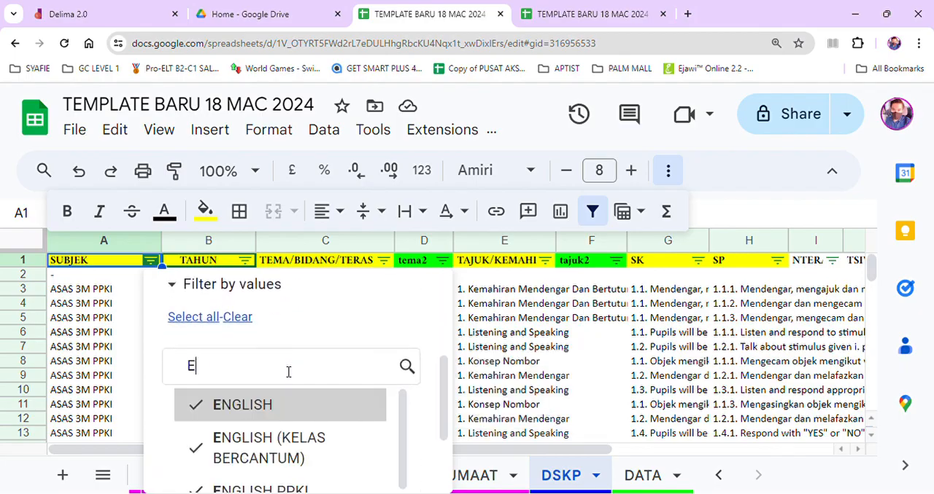
pyautogui.write('NGLISH')
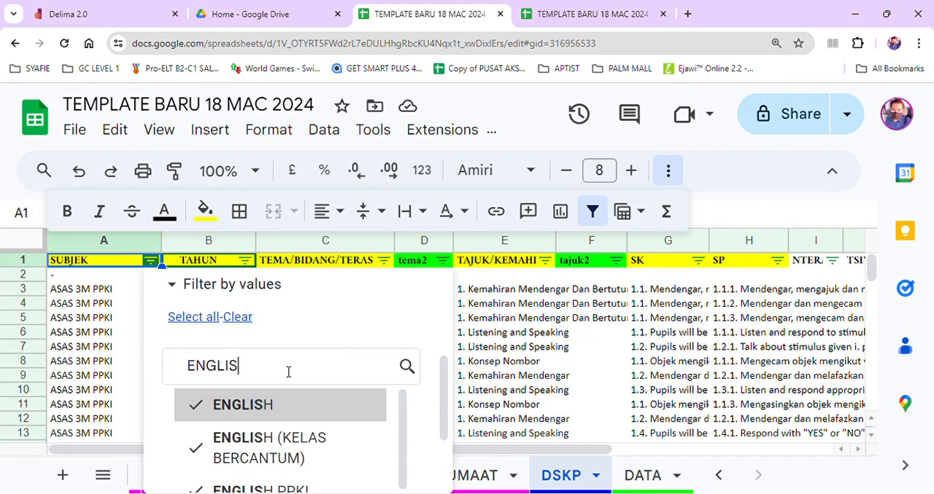
pyautogui.click(272, 407)
pyautogui.press('BackSpace')
pyautogui.press('BackSpace')
pyautogui.press('BackSpace')
pyautogui.press('BackSpace')
pyautogui.press('BackSpace')
pyautogui.press('BackSpace')
pyautogui.press('BackSpace')
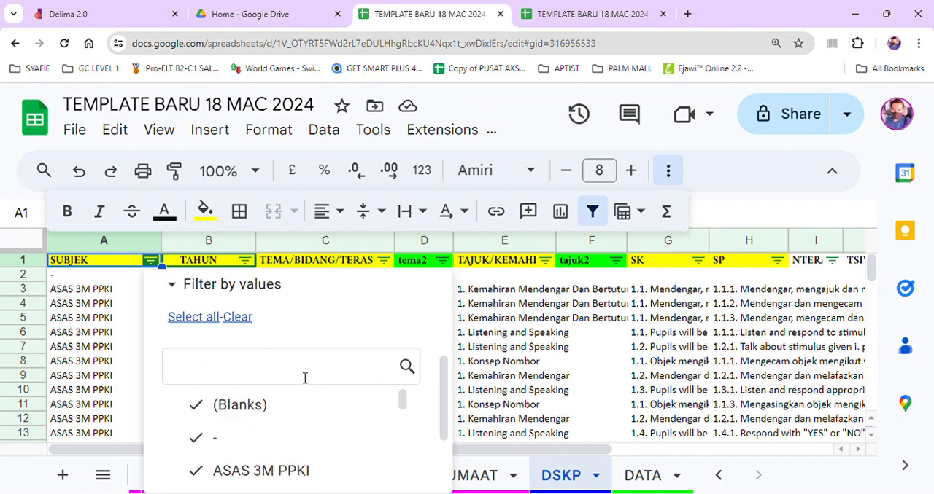
# Exclude RBT from the SUBJEK filter values as well and apply the filter.
pyautogui.write('R')
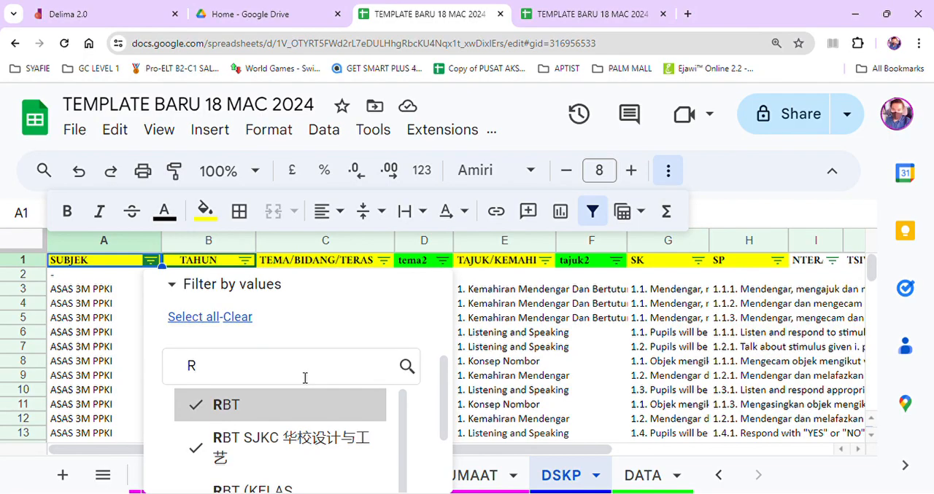
pyautogui.click(207, 406)
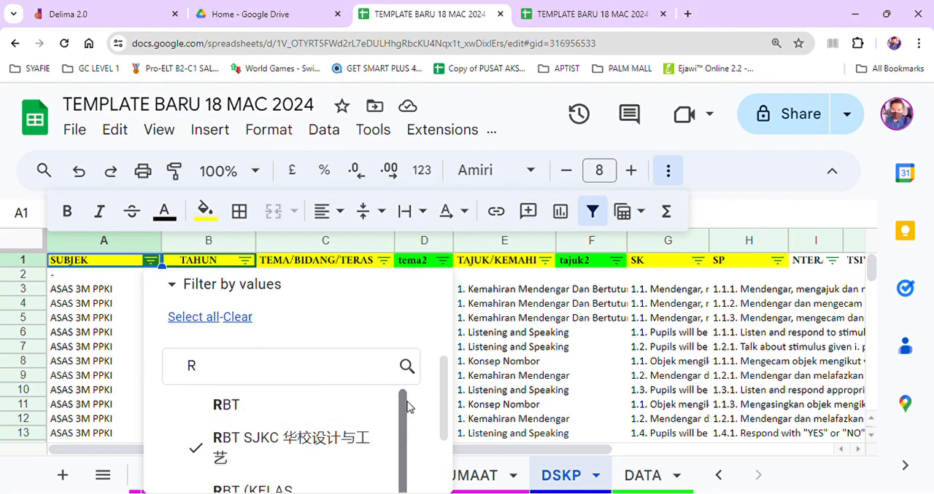
pyautogui.scroll(-5, 407, 407)
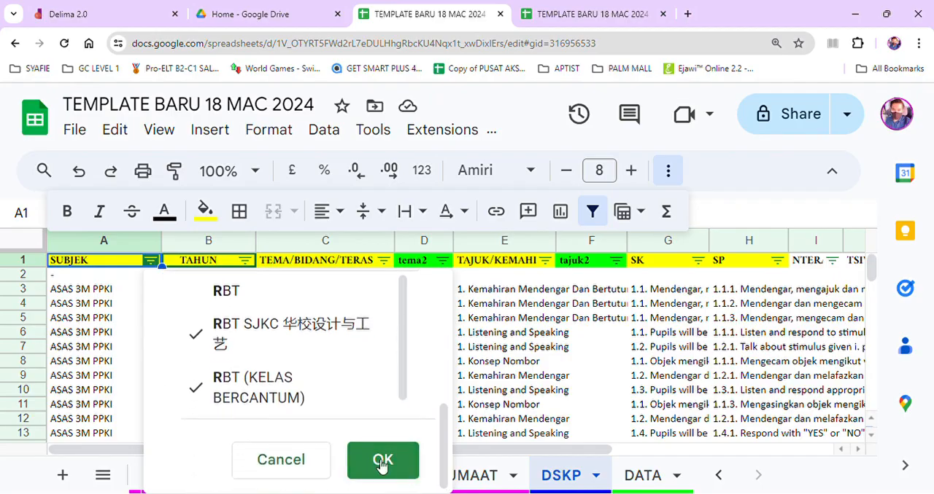
pyautogui.click(380, 466)
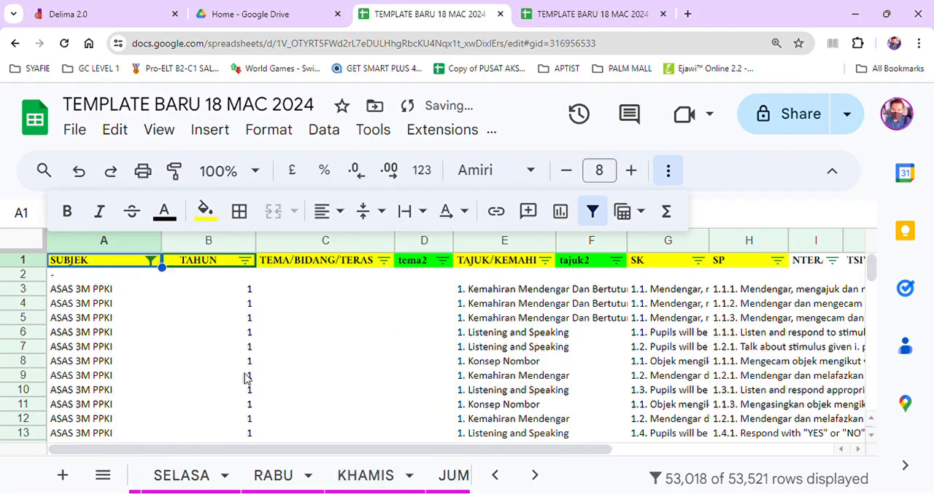
# Clear the contents of all filtered DSKP rows below the header row.
pyautogui.click(26, 248)
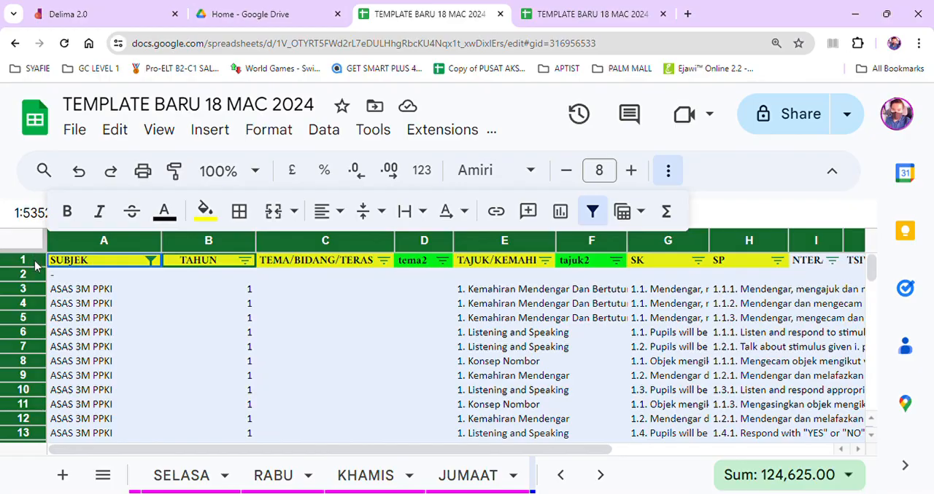
pyautogui.keyDown('ctrl'); pyautogui.click(35, 262); pyautogui.keyUp('ctrl')
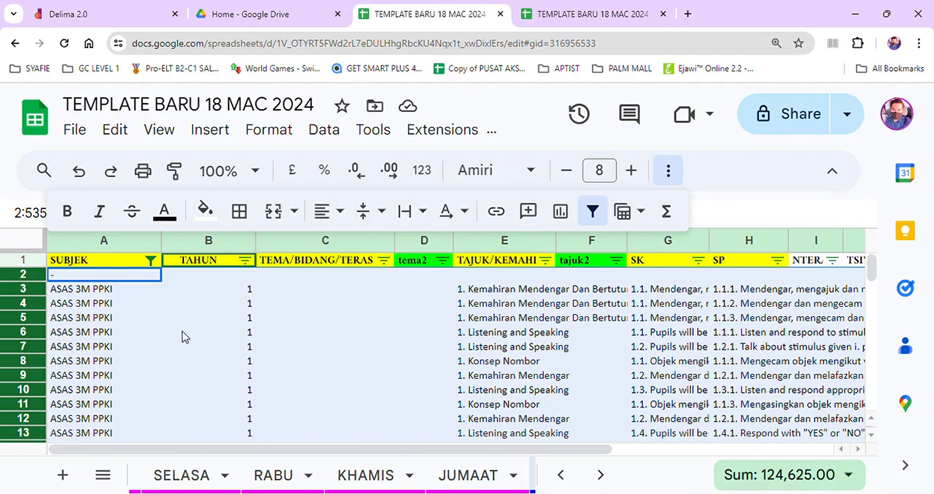
pyautogui.press('Delete')
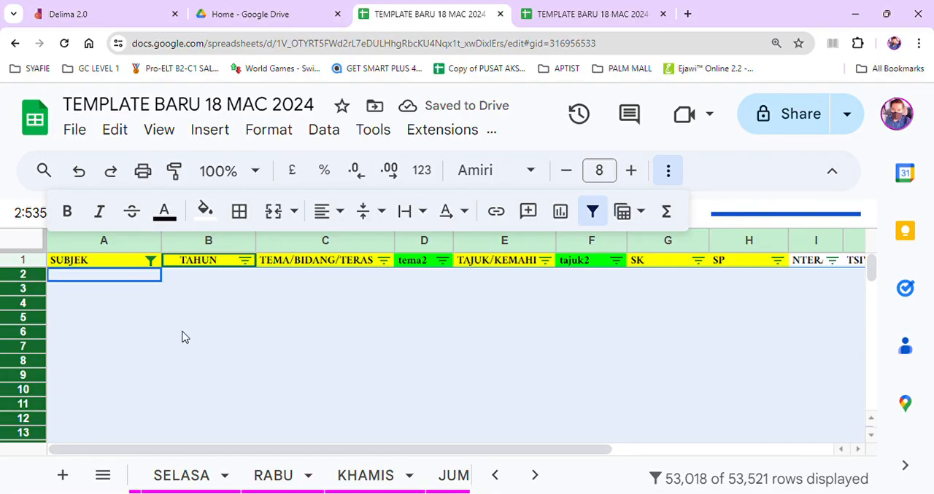
# Change the SUBJEK filter to show only ENGLISH and RBT, with blanks excluded.
pyautogui.click(151, 265)
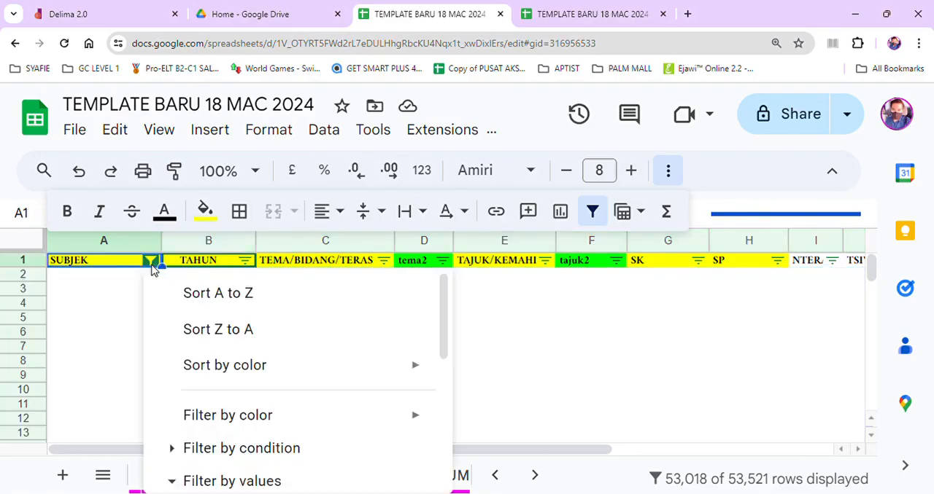
pyautogui.moveTo(444, 327); pyautogui.dragTo(446, 441)
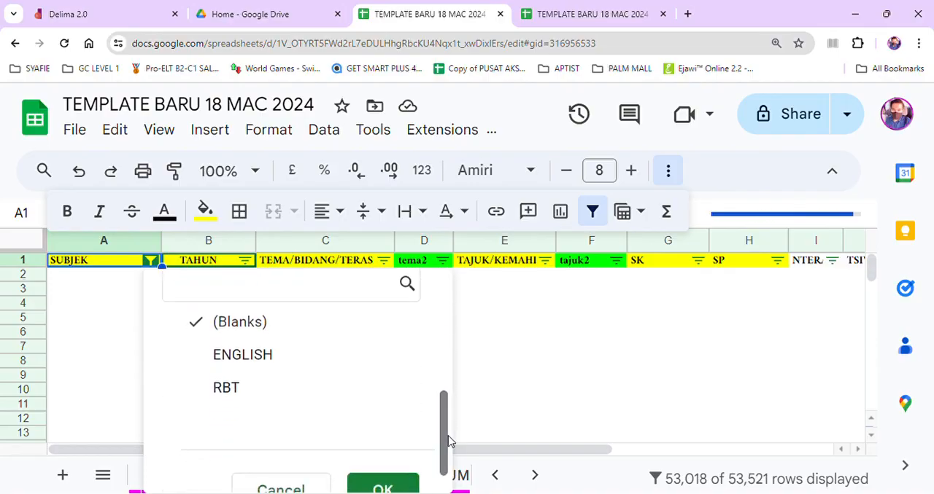
pyautogui.click(216, 361)
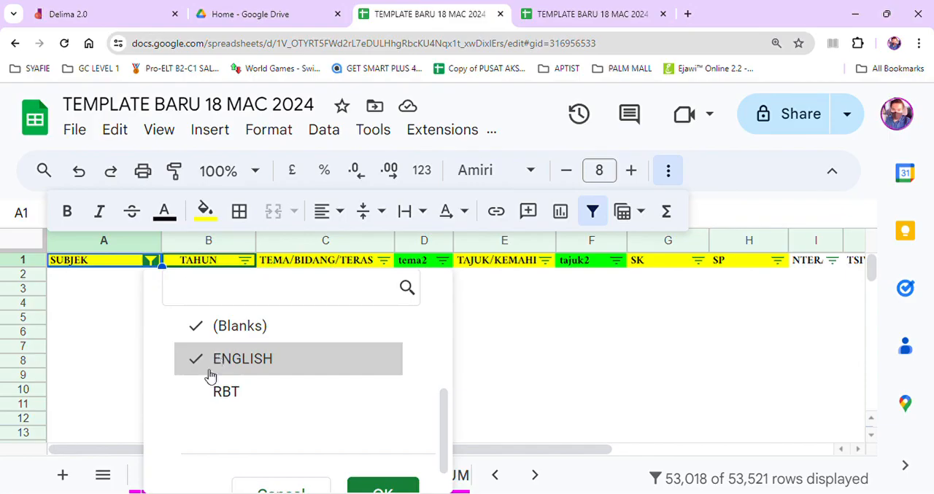
pyautogui.click(207, 390)
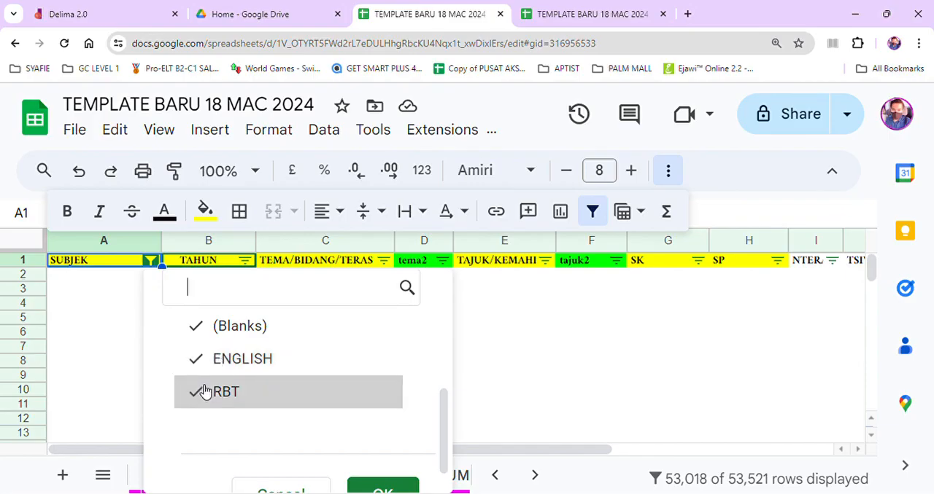
pyautogui.click(205, 338)
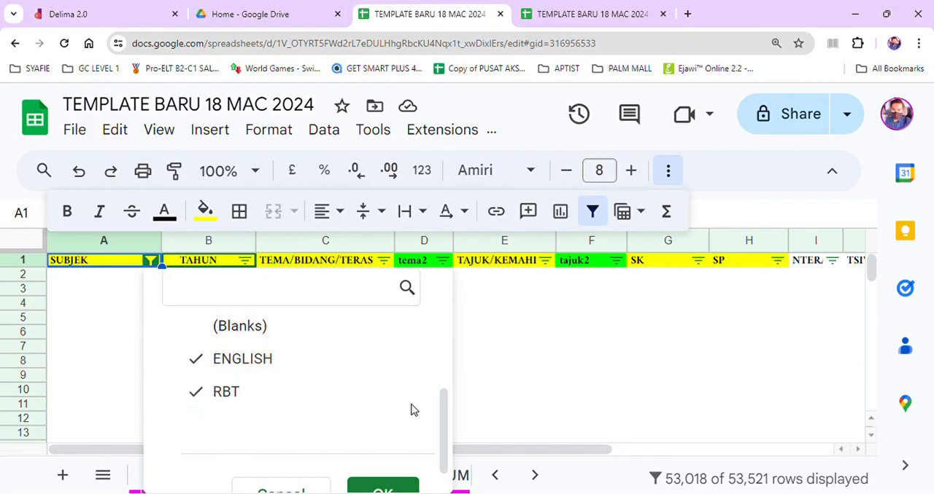
pyautogui.moveTo(440, 413); pyautogui.dragTo(445, 446)
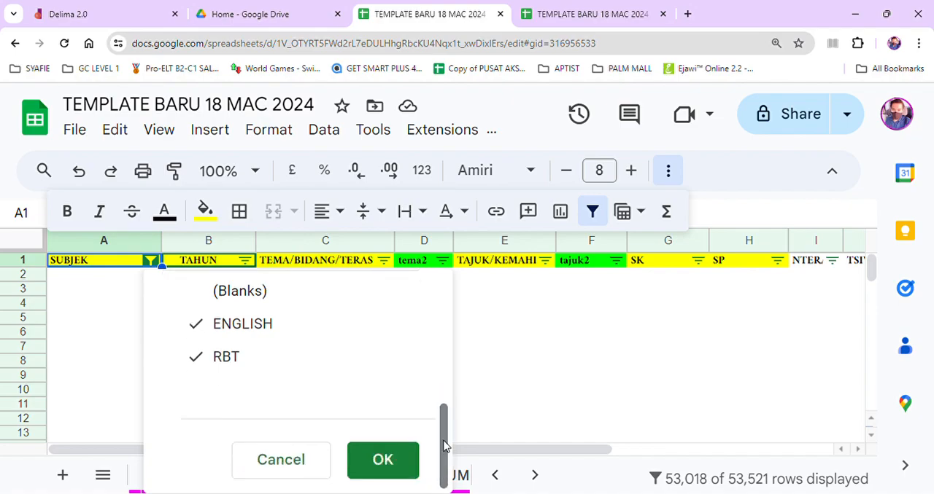
pyautogui.click(381, 459)
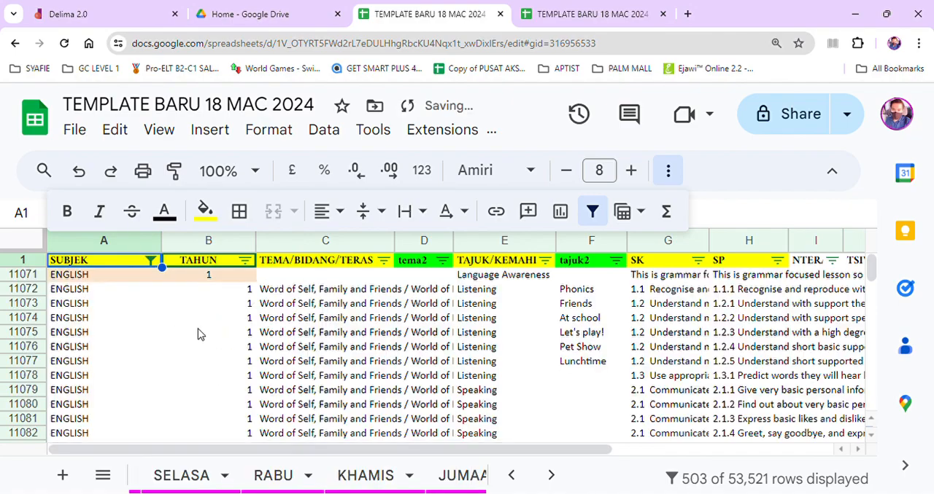
# Look through the filtered ENGLISH and RBT rows down to the end of the DSKP sheet.
pyautogui.scroll(-15, 197, 334)
pyautogui.scroll(-18, 200, 334)
pyautogui.scroll(-20, 201, 334)
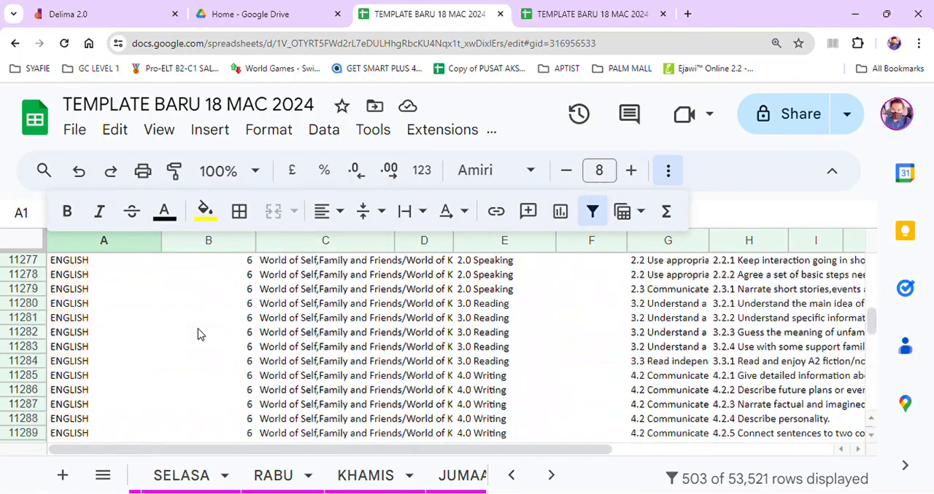
pyautogui.scroll(-20, 201, 334)
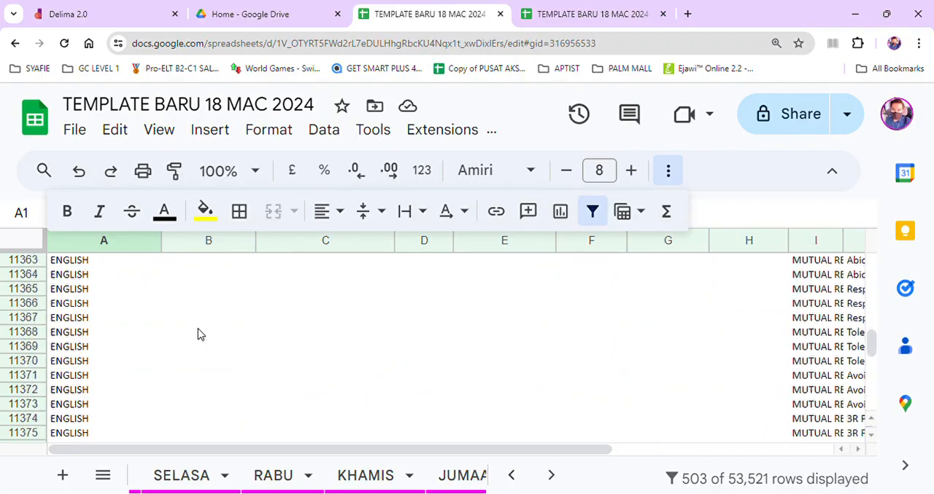
pyautogui.scroll(-20, 201, 334)
pyautogui.scroll(-20, 201, 334)
pyautogui.scroll(-4, 201, 334)
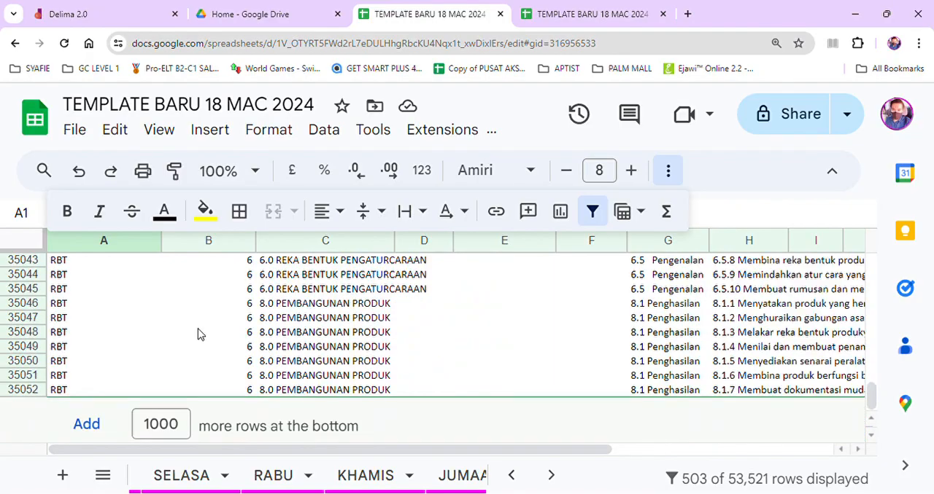
# On the MENU sheet, set the subject of the first class, 5 IBNU KHALDUN, to ENGLISH.
pyautogui.click(514, 479)
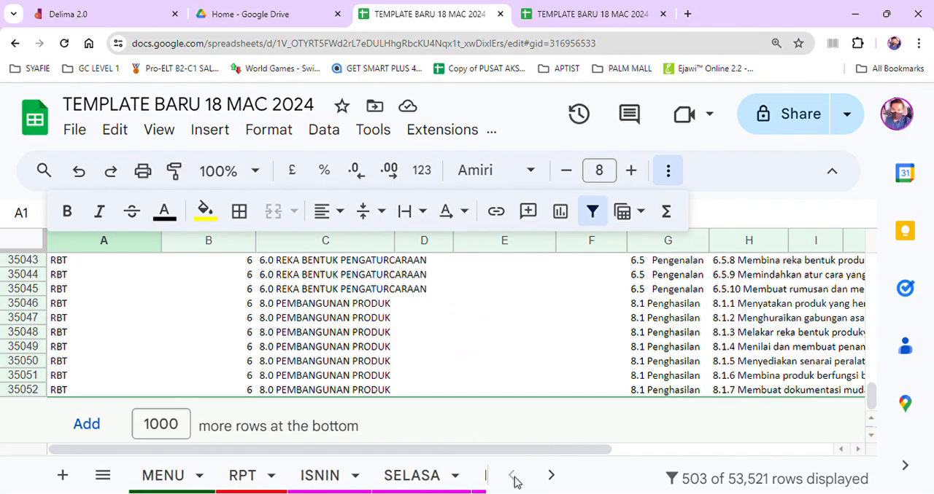
pyautogui.click(175, 476)
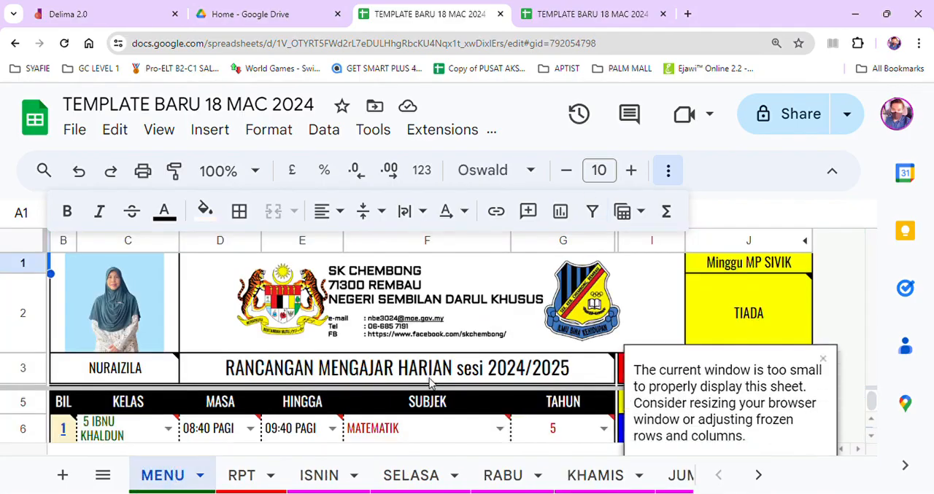
pyautogui.scroll(-1, 429, 384)
pyautogui.scroll(2, 430, 385)
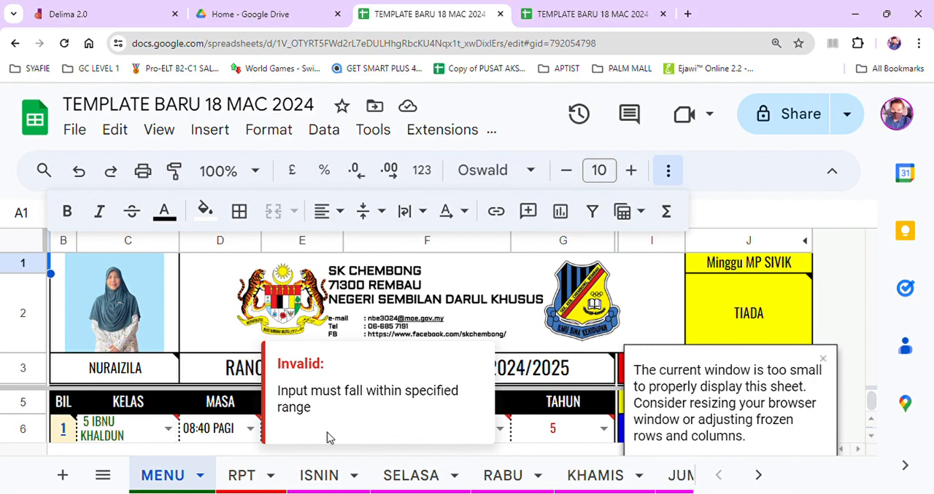
pyautogui.click(502, 429)
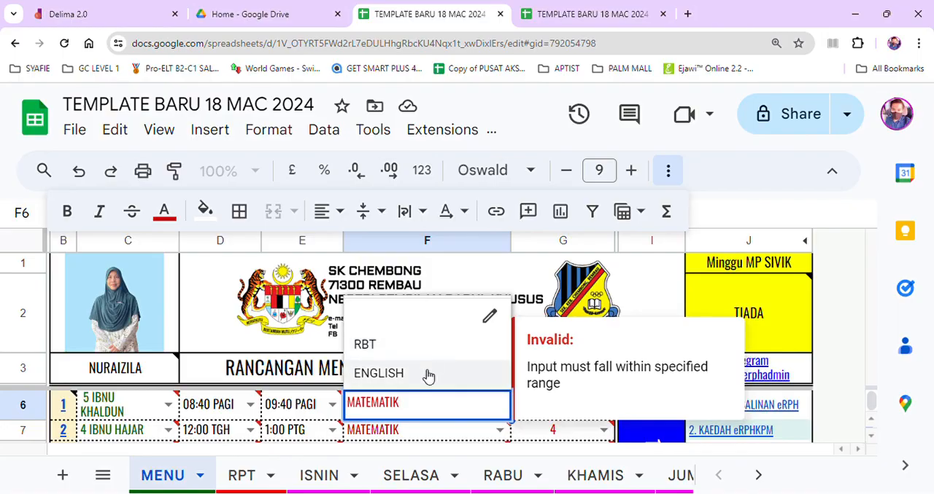
pyautogui.click(428, 376)
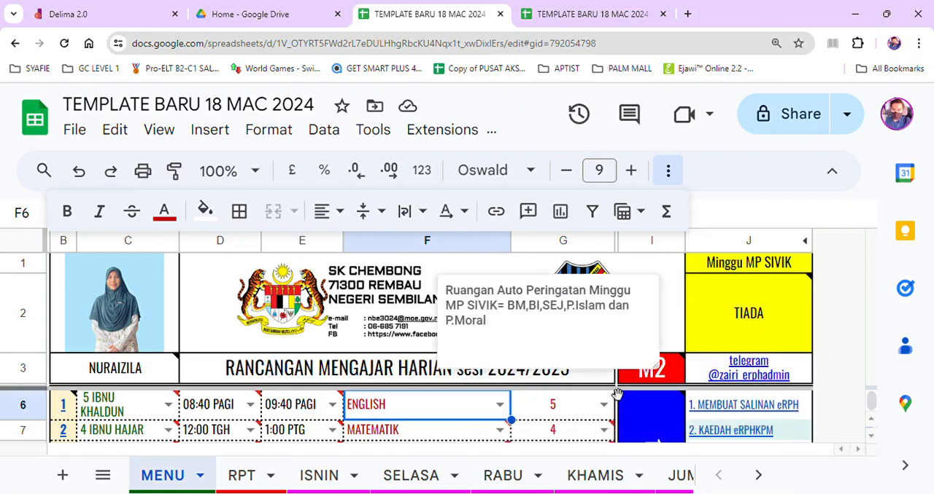
# Set the year of the first class, 5 IBNU KHALDUN, to 5 on the MENU sheet.
pyautogui.click(603, 404)
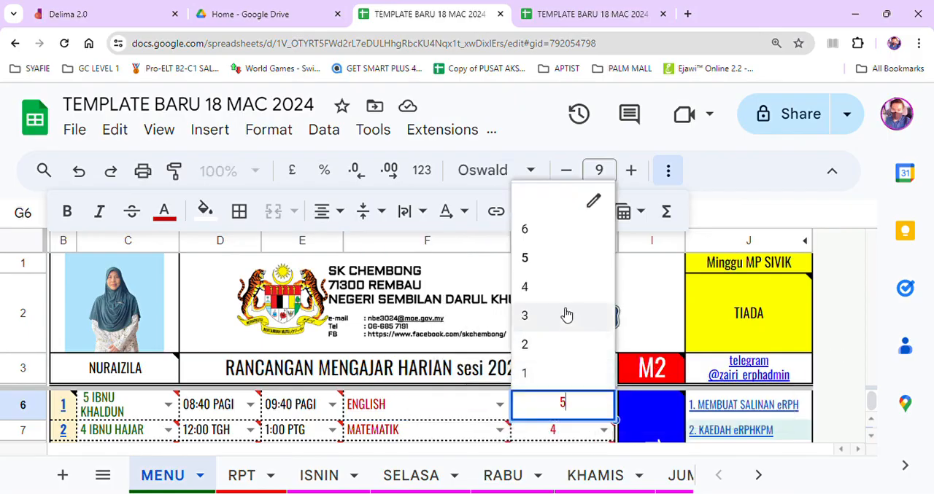
pyautogui.click(559, 261)
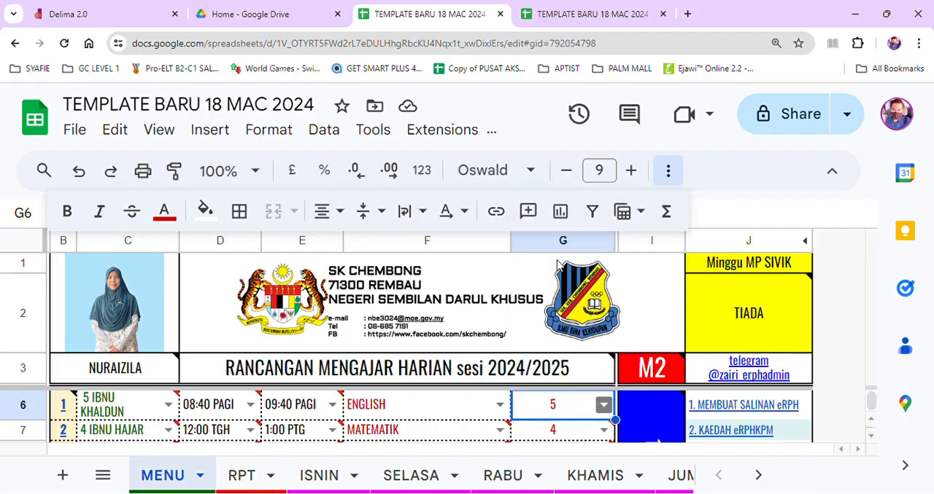
# On the RPT sheet, set the subject of RPT 01 to ENGLISH.
pyautogui.click(246, 479)
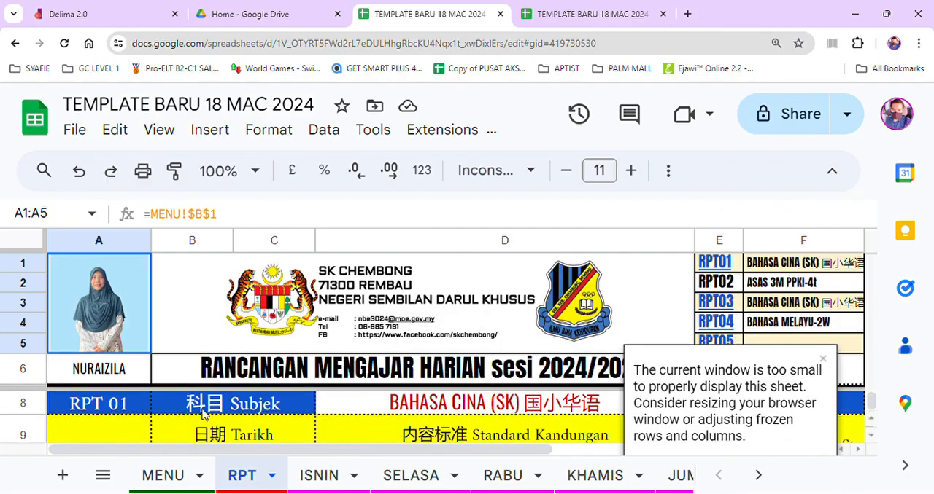
pyautogui.click(418, 405)
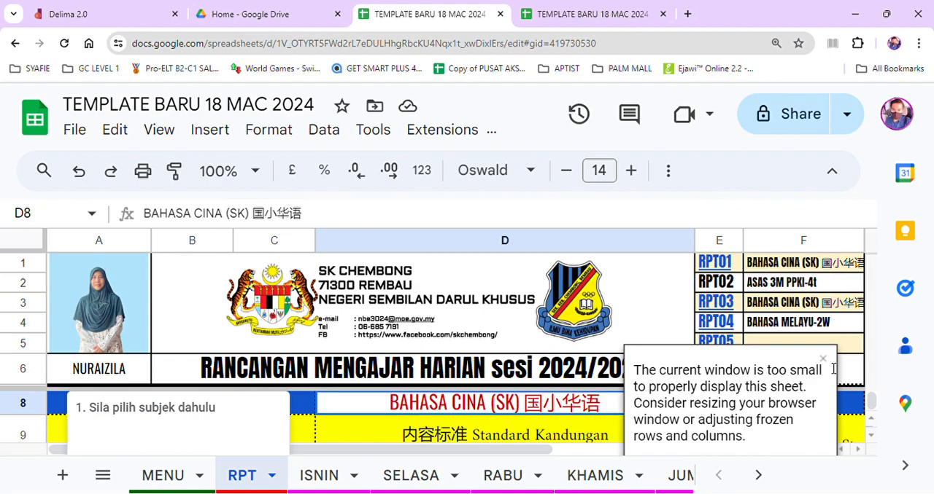
pyautogui.click(615, 404)
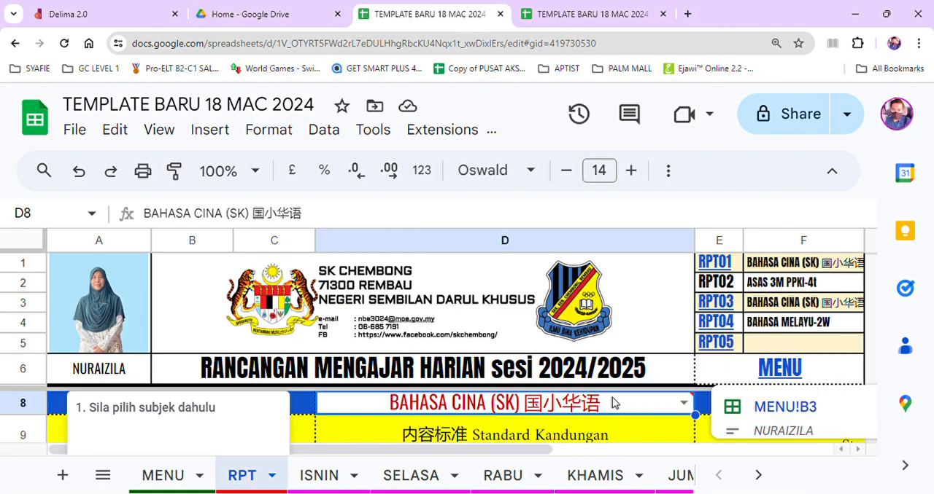
pyautogui.click(683, 404)
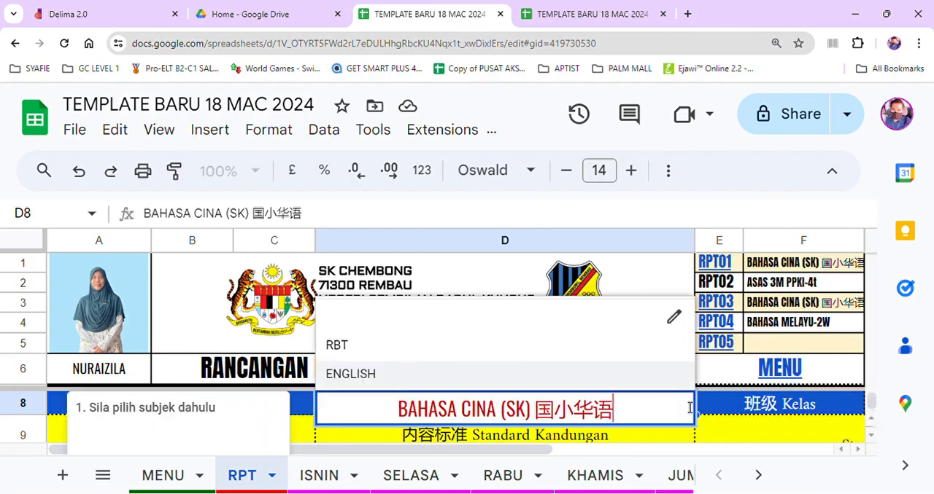
pyautogui.click(513, 380)
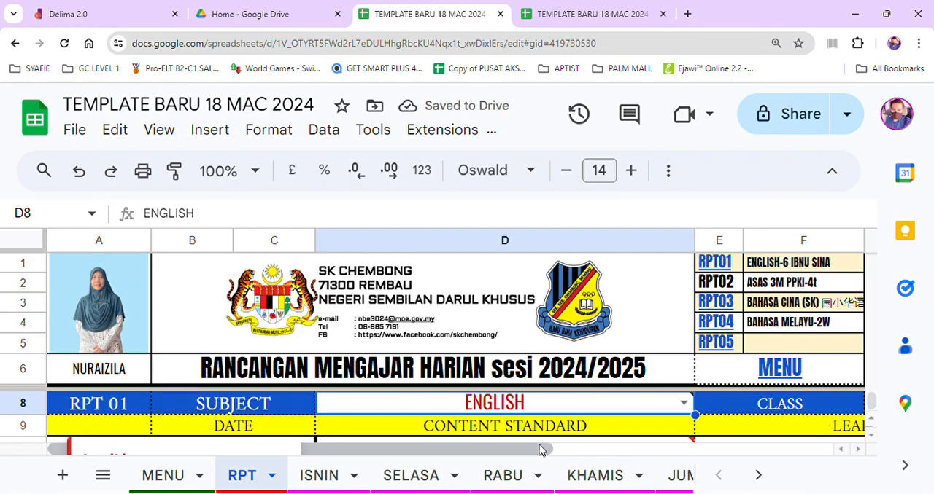
# Change the RPT 01 class to 5 IBNU SINA and set its year to 5.
pyautogui.moveTo(600, 457); pyautogui.dragTo(702, 446)
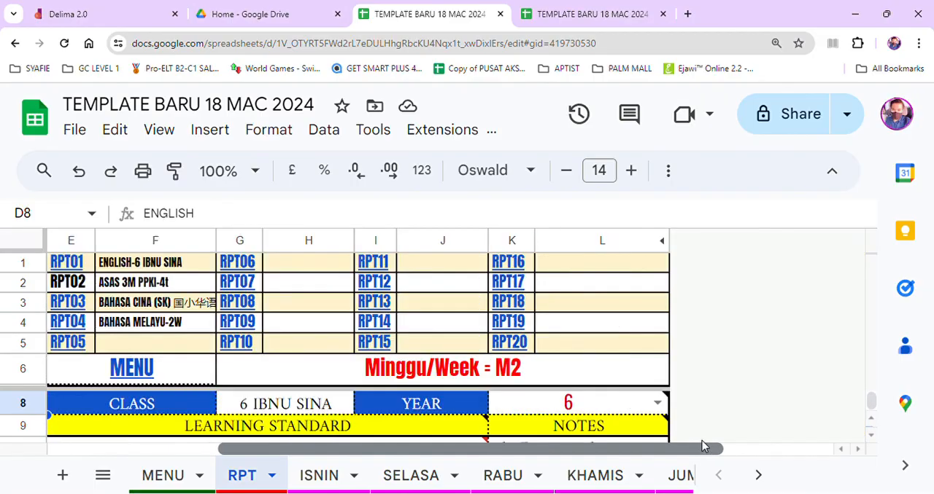
pyautogui.moveTo(531, 409)
pyautogui.click(248, 410)
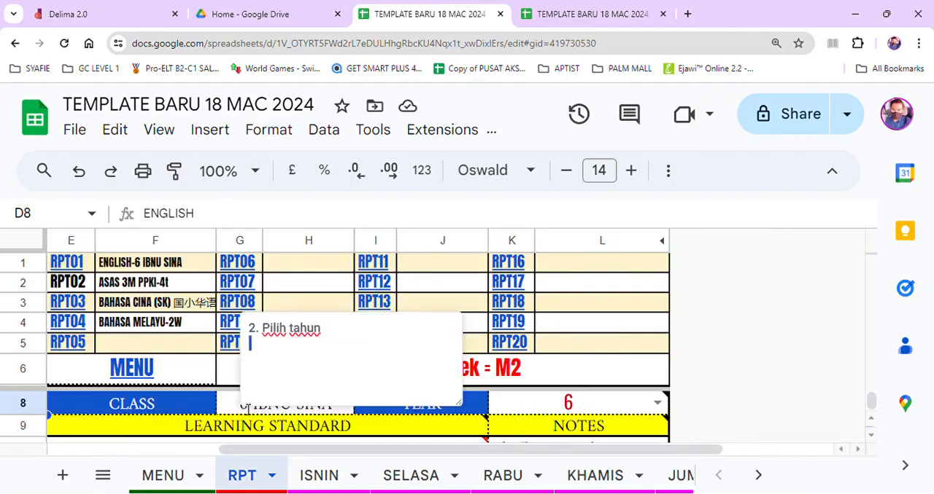
pyautogui.click(248, 409)
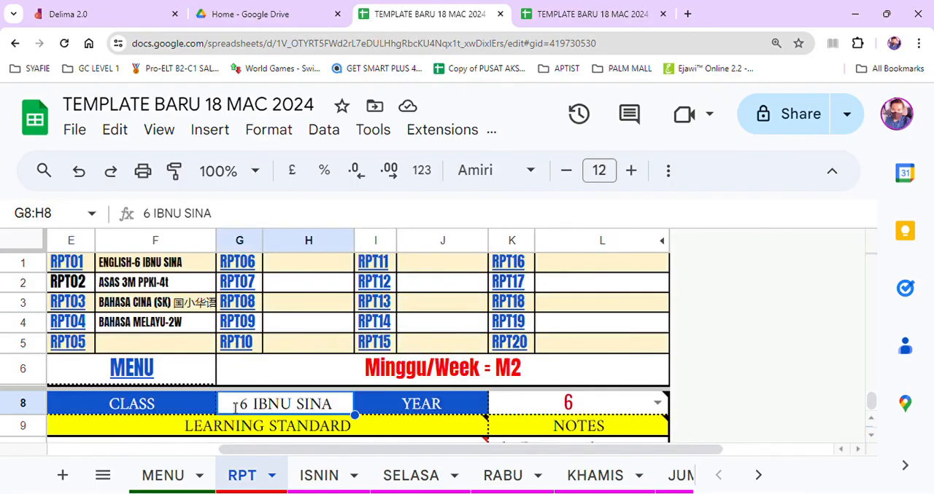
pyautogui.doubleClick(248, 410)
pyautogui.press('BackSpace')
pyautogui.write('5')
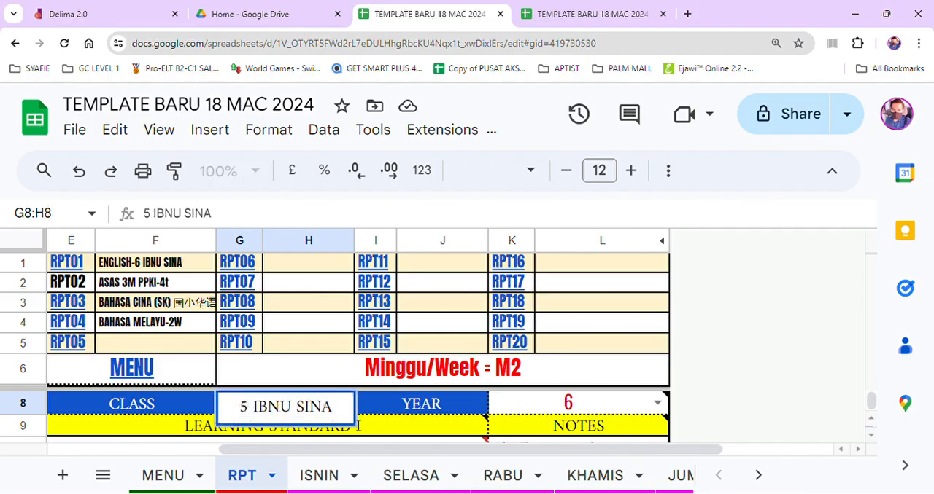
pyautogui.click(657, 403)
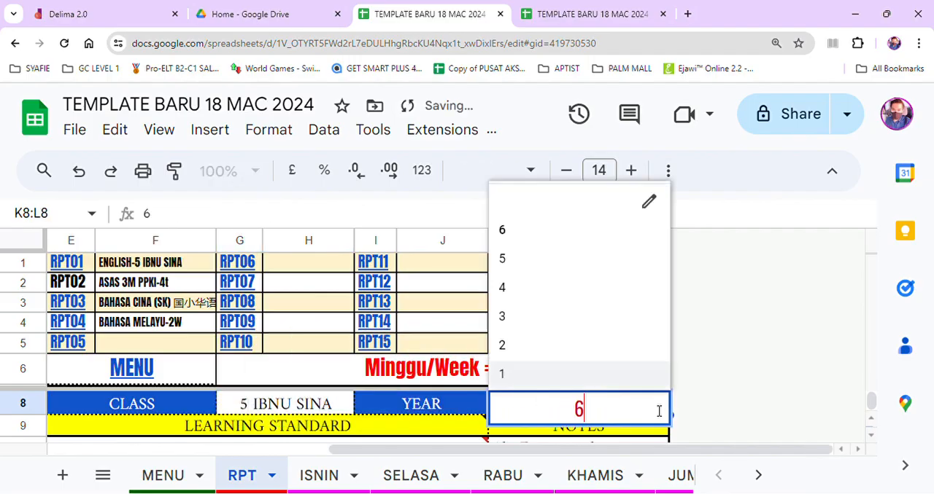
pyautogui.click(573, 264)
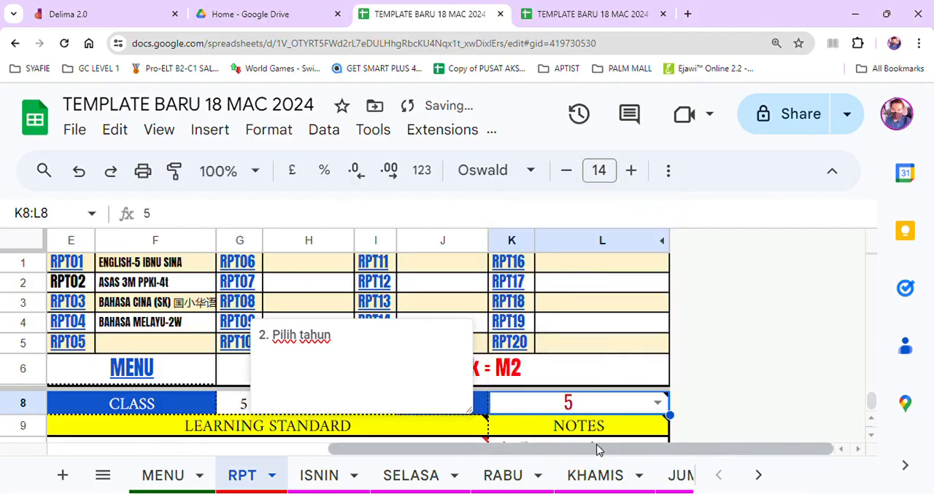
# On the ISNIN sheet, set the first class's theme to Word of Self, Family and Friends / World of Knowledge / World of Stories.
pyautogui.click(310, 476)
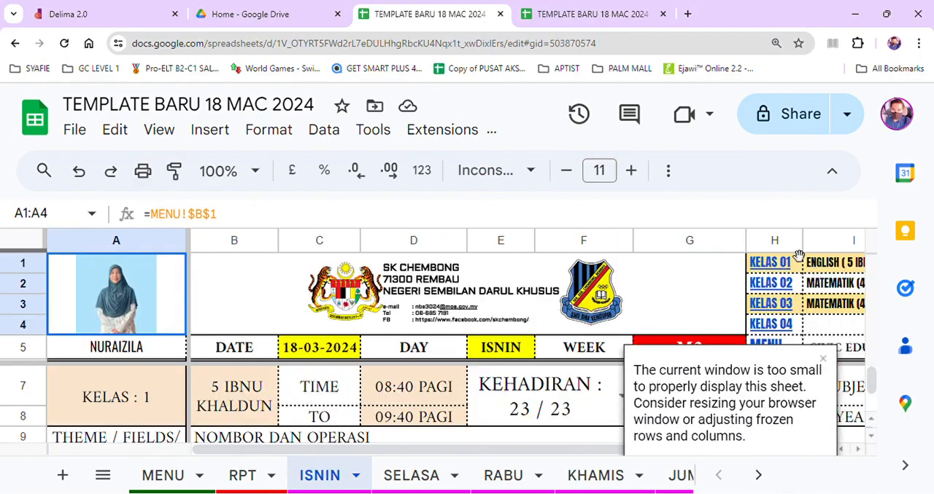
pyautogui.moveTo(782, 269)
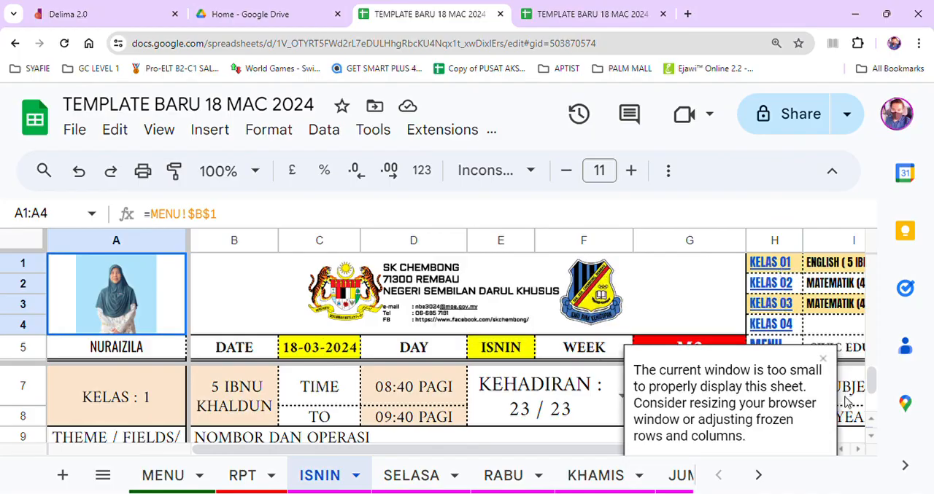
pyautogui.moveTo(872, 389); pyautogui.dragTo(872, 383)
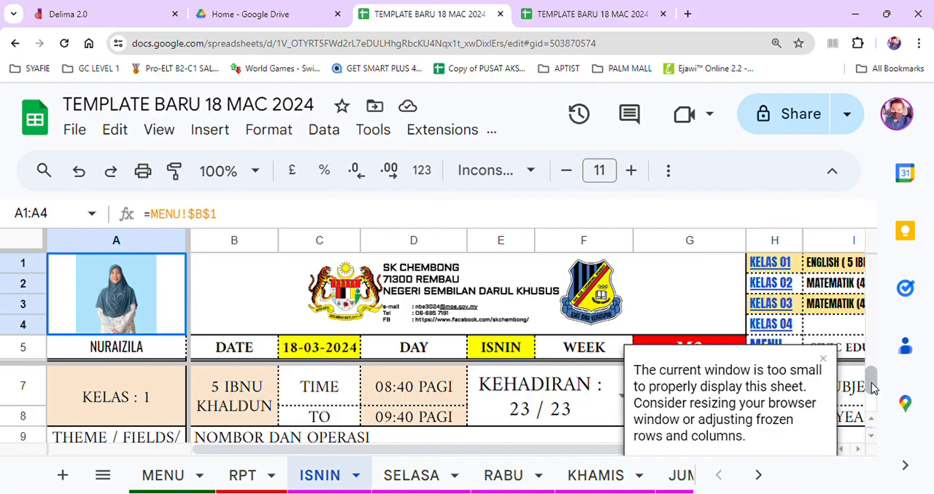
pyautogui.click(872, 437)
pyautogui.moveTo(654, 451); pyautogui.dragTo(662, 451)
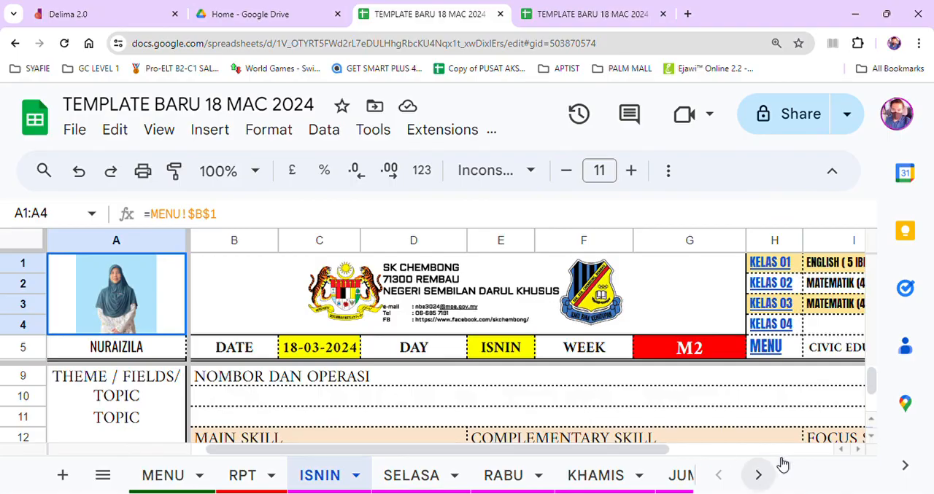
pyautogui.click(851, 453)
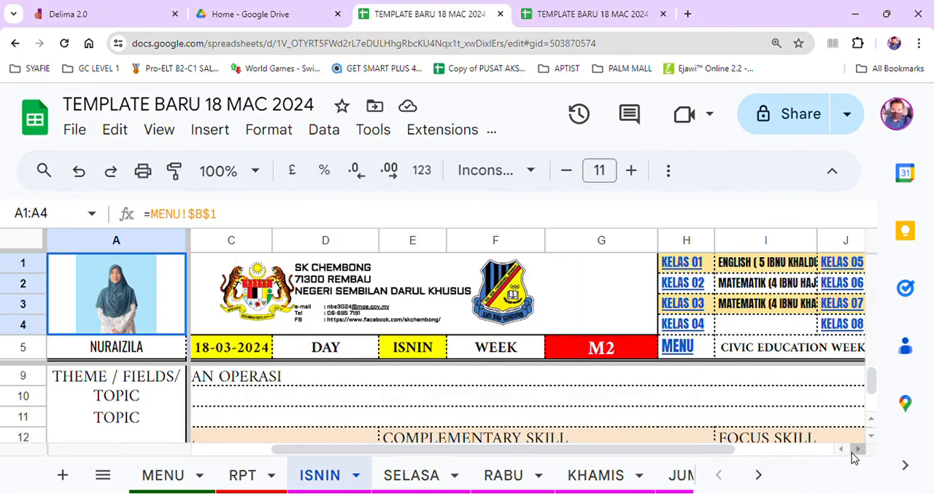
pyautogui.click(851, 453)
pyautogui.click(851, 453)
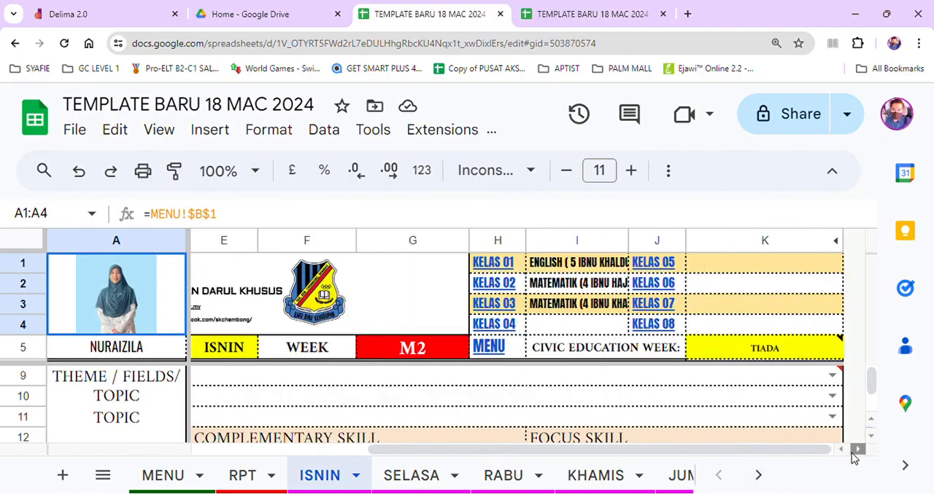
pyautogui.click(834, 385)
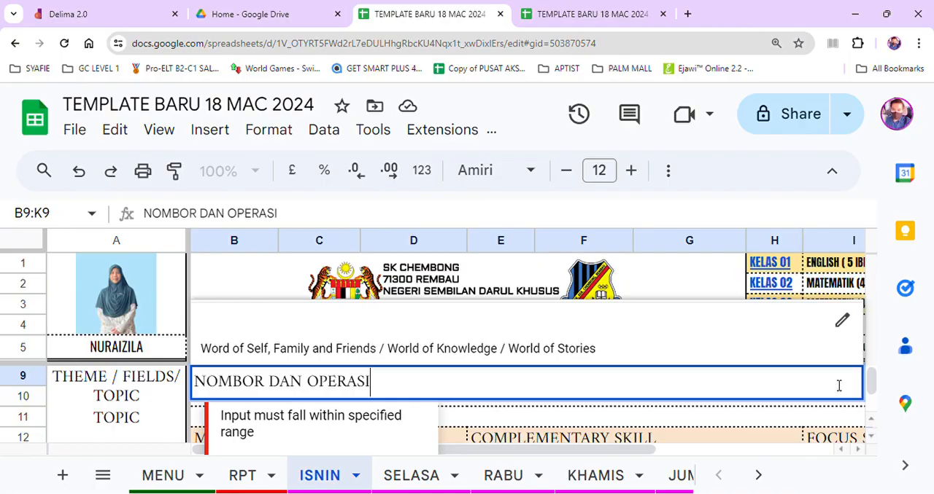
pyautogui.click(648, 349)
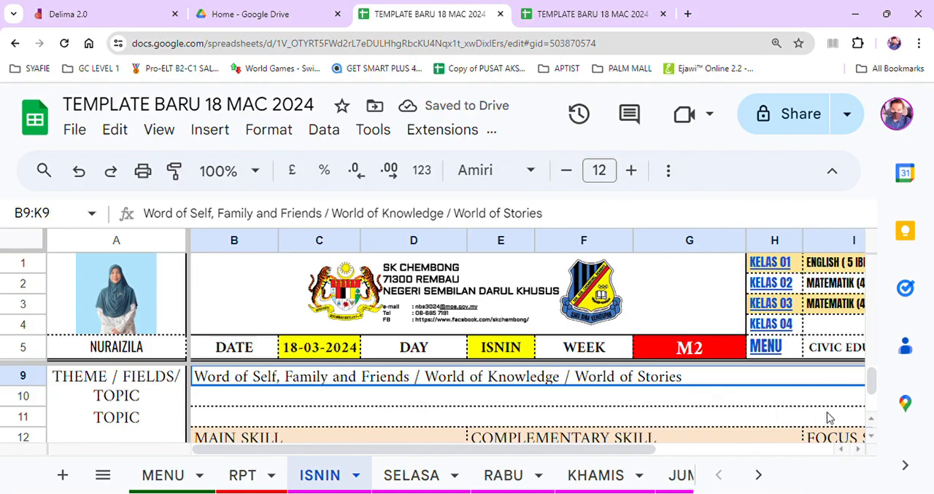
# Set the main skill of the first class on the ISNIN sheet to 4.0 Writing.
pyautogui.click(868, 422)
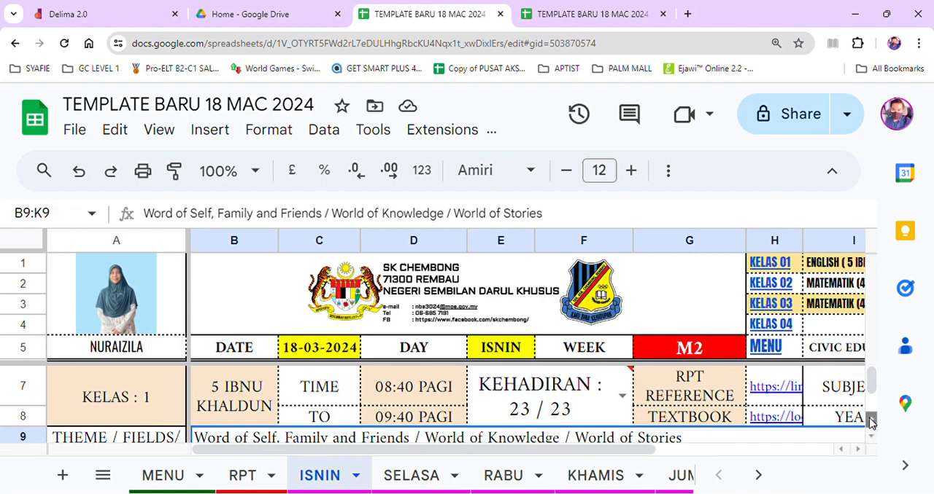
pyautogui.moveTo(871, 383); pyautogui.dragTo(872, 388)
pyautogui.click(870, 436)
pyautogui.click(871, 437)
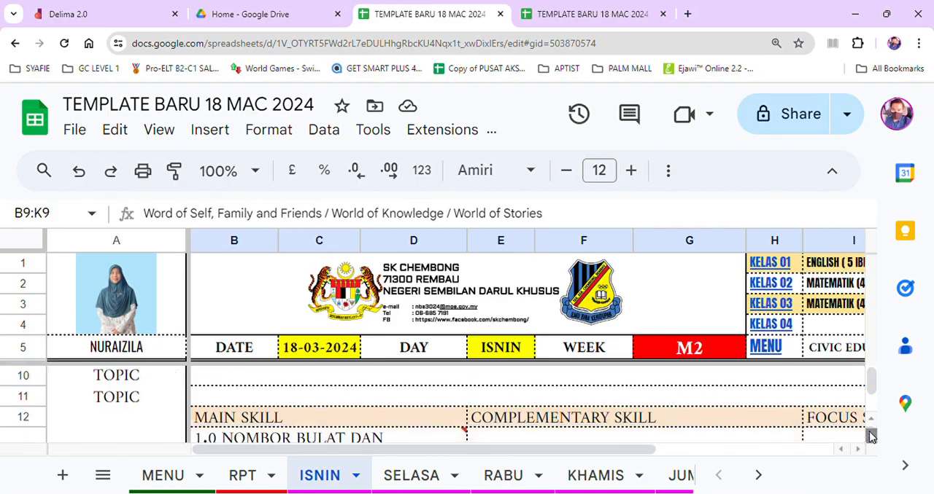
pyautogui.click(870, 436)
pyautogui.click(456, 427)
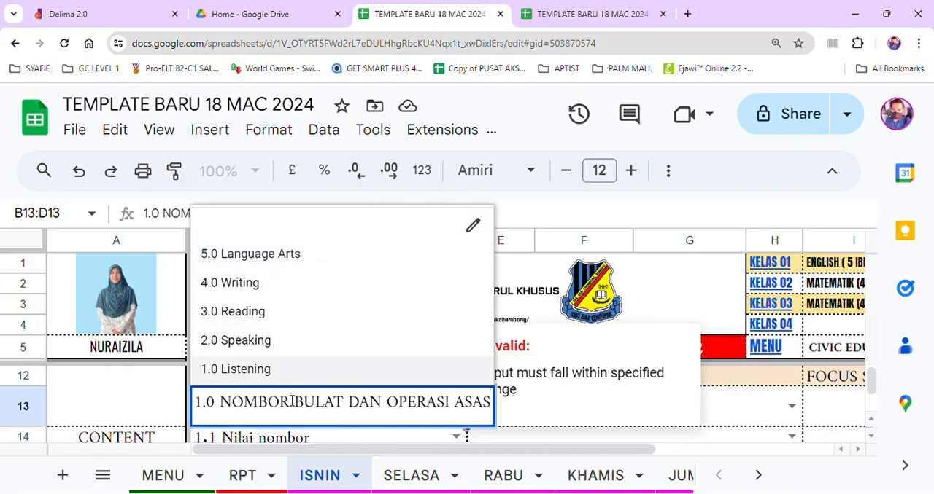
pyautogui.click(245, 284)
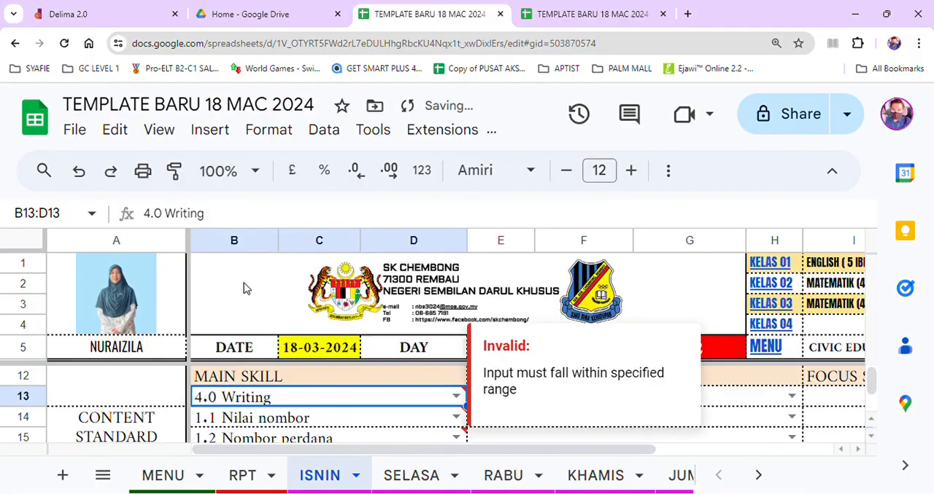
# Set the second main-skill content standard, in row 15, to 4.1 Form letters and words in neat legible print using cursive writing.
pyautogui.click(872, 420)
pyautogui.click(872, 420)
pyautogui.click(871, 420)
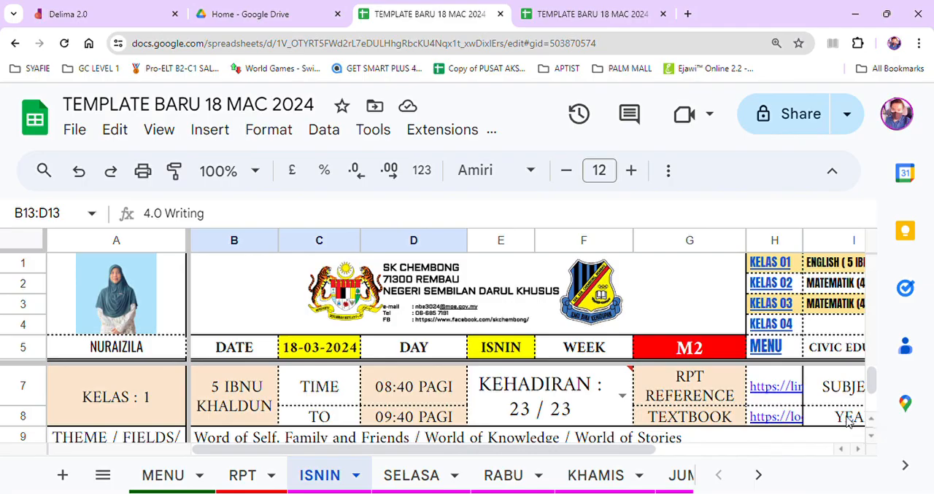
pyautogui.moveTo(871, 386)
pyautogui.mouseDown()
pyautogui.moveTo(871, 396)
pyautogui.moveTo(871, 382)
pyautogui.mouseUp()
pyautogui.moveTo(452, 407)
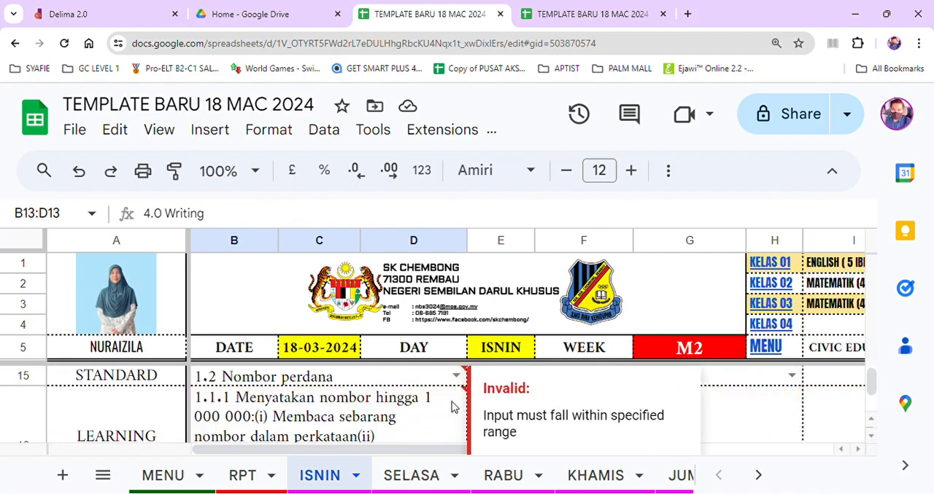
pyautogui.click(456, 375)
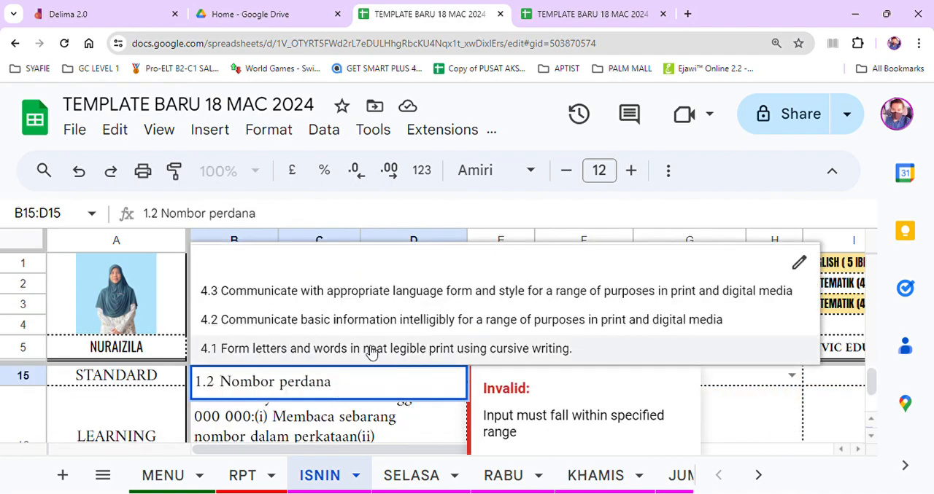
pyautogui.click(368, 349)
# Set the main skill's learning standard in row 16 to 4.1.1 No learning standard. This learning standard has been covered in Year 1.
pyautogui.click(441, 427)
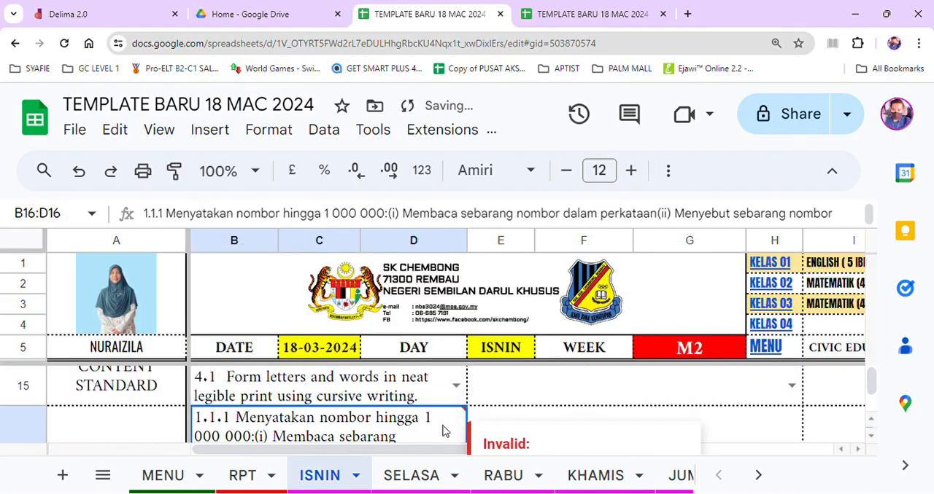
pyautogui.click(871, 437)
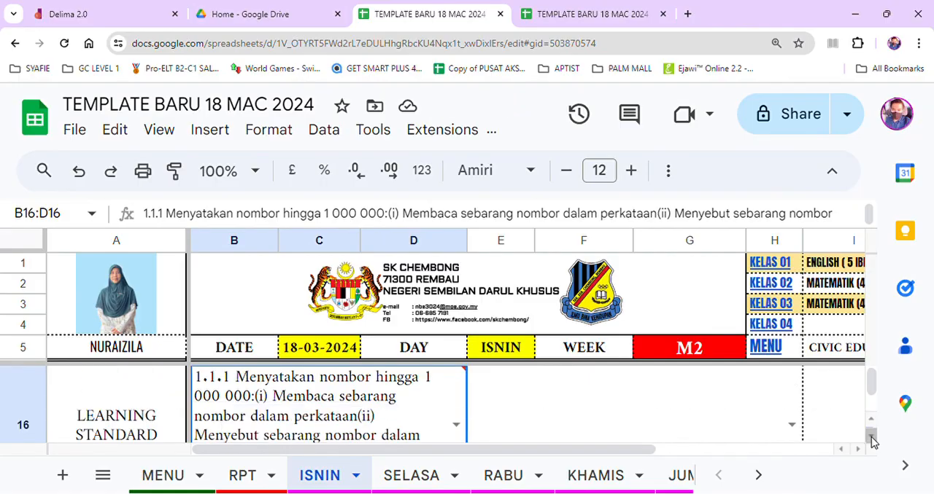
pyautogui.click(455, 428)
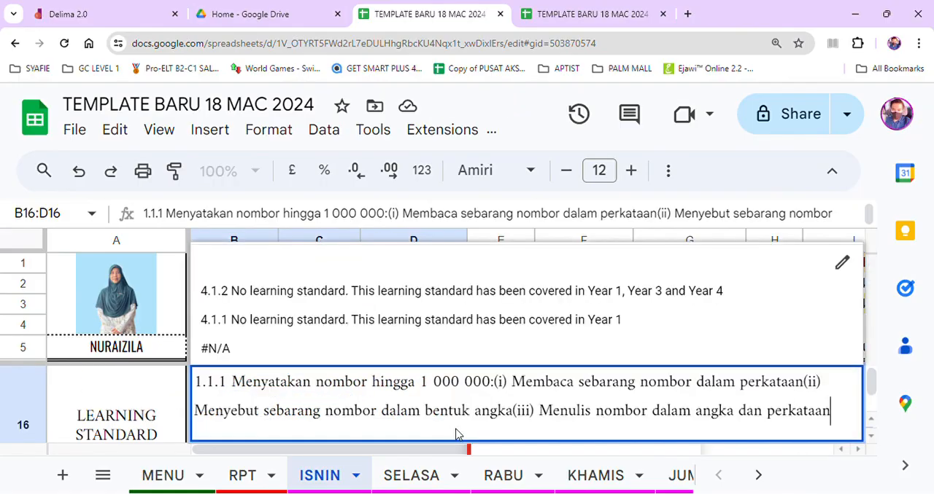
pyautogui.click(393, 327)
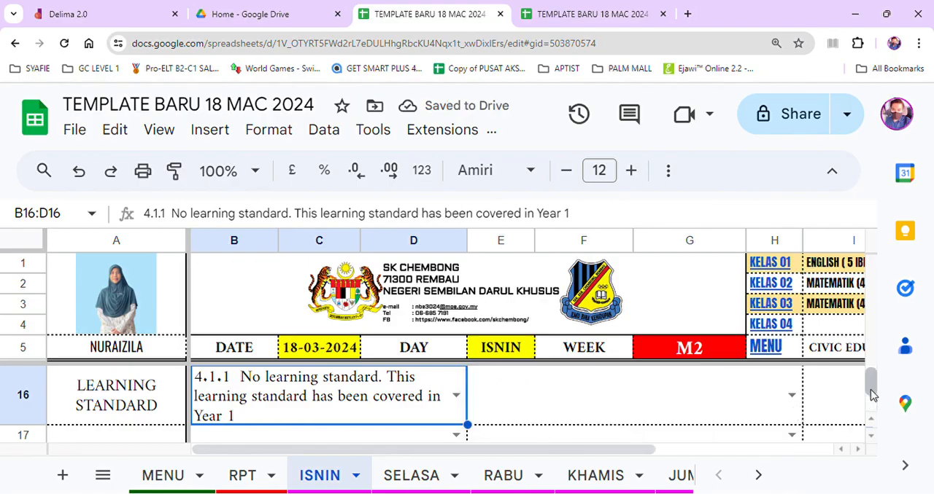
# Examine the ACTIVITY section of the first class's lesson plan on the ISNIN sheet.
pyautogui.scroll(-1, 872, 397)
pyautogui.moveTo(873, 398)
pyautogui.mouseDown()
pyautogui.moveTo(873, 408)
pyautogui.moveTo(872, 399)
pyautogui.mouseUp()
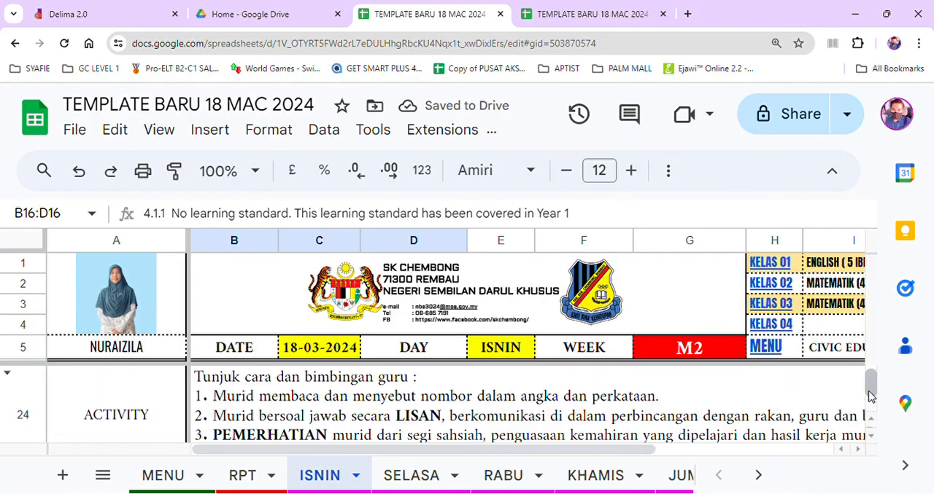